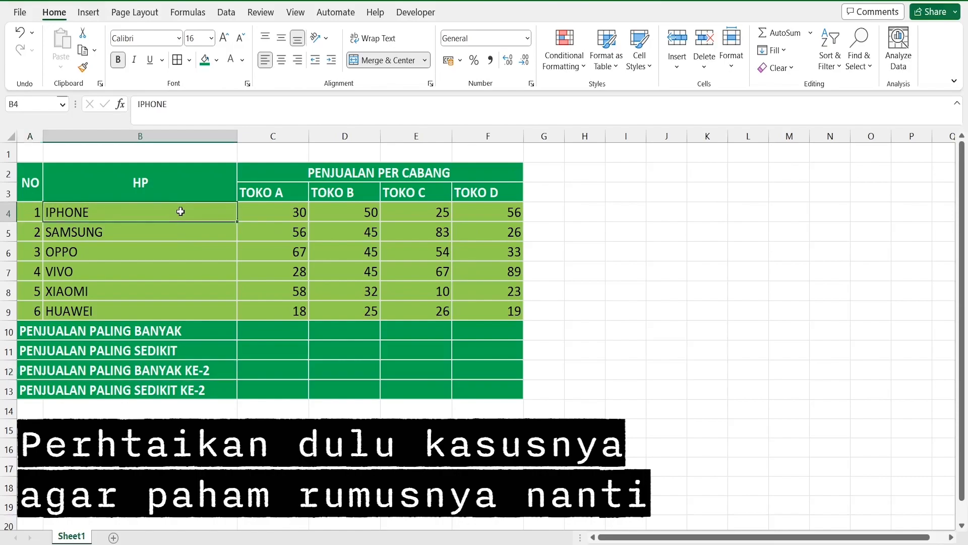
- Review the phone names in column B, the TOKO A to TOKO D headers and the TOKO D sales figures
left_click_drag(203, 223, 197, 305)
left_click(202, 233)
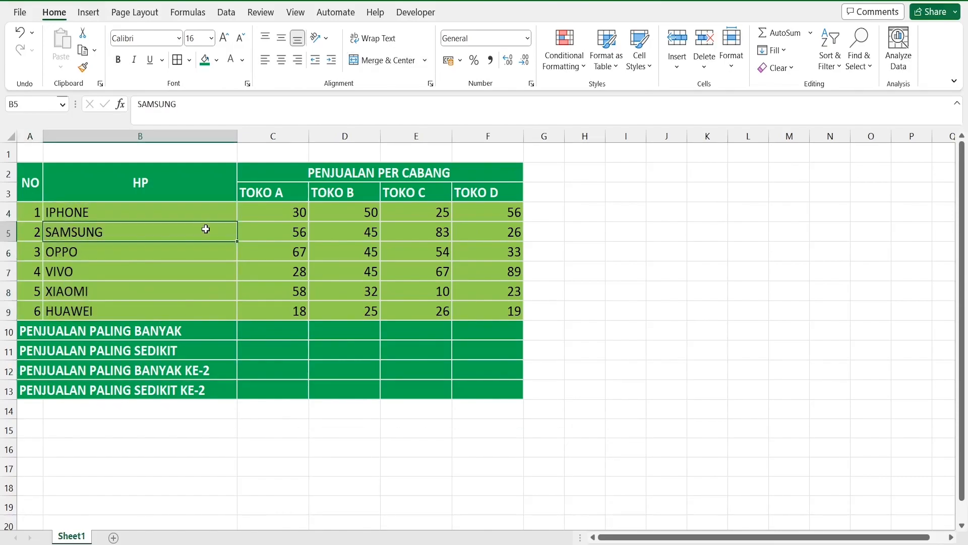
left_click(266, 199)
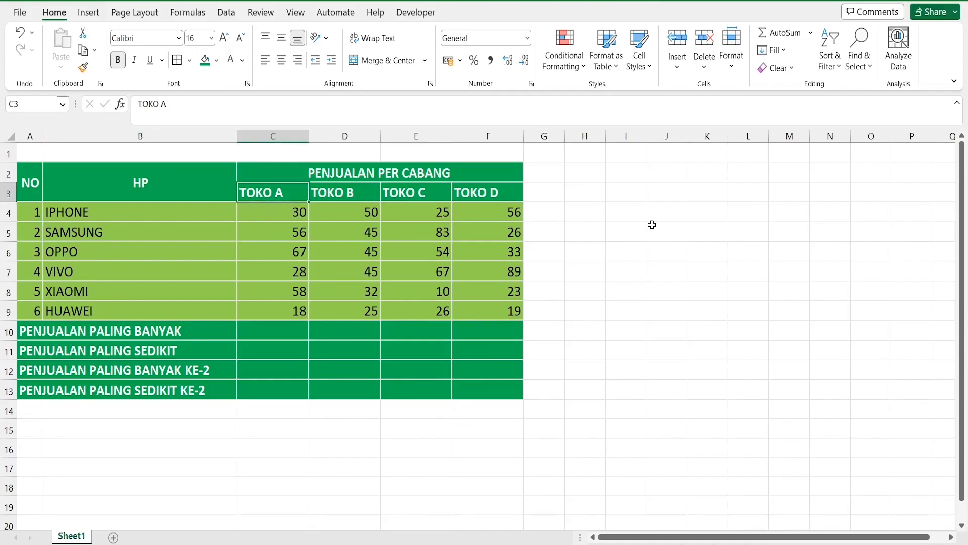
key("Right")
key("Right")
key("Right")
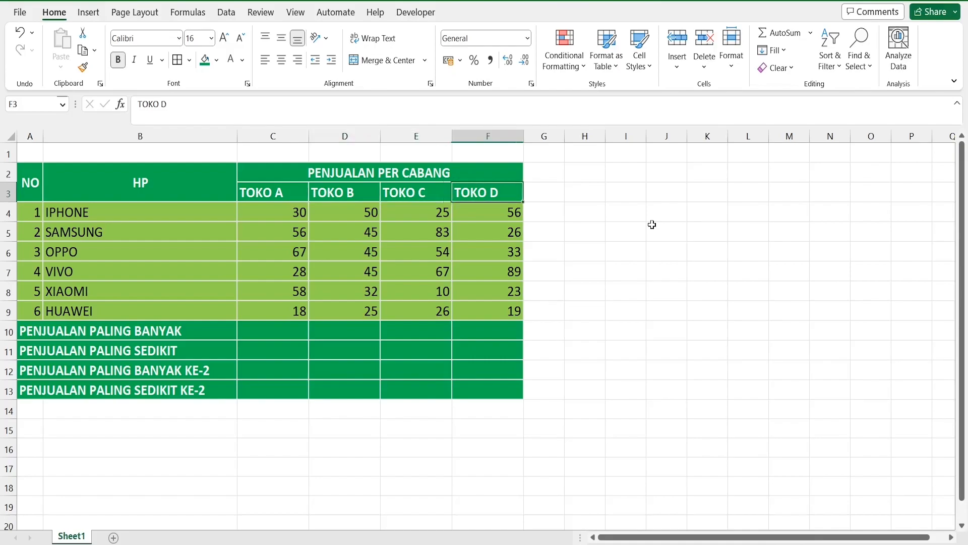
key("Down")
key("Down")
key("Down")
key("Down")
key("Down")
key("Down")
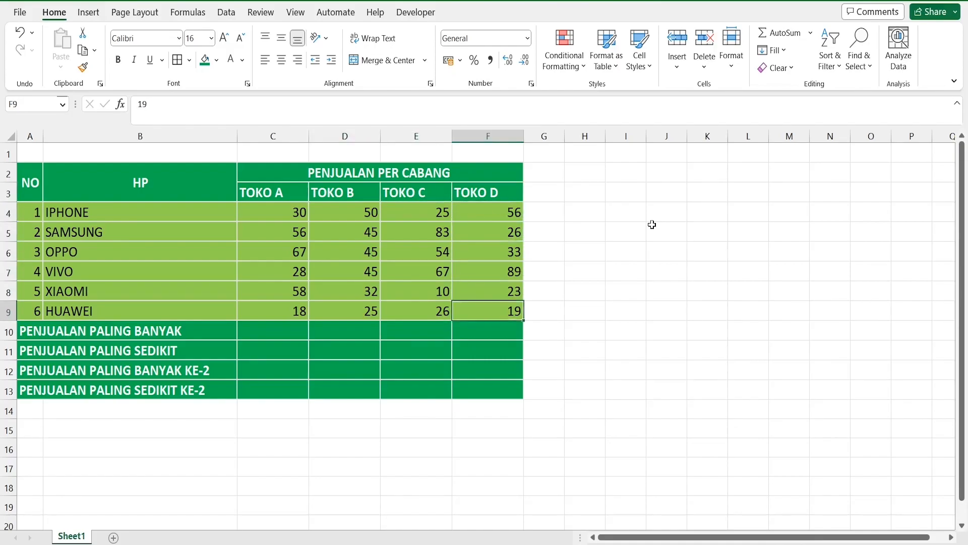
- Enter =MAX(C4:C9) in C10 to find the highest TOKO A sales in the PENJUALAN PALING BANYAK row
left_click(165, 337)
left_click(259, 329)
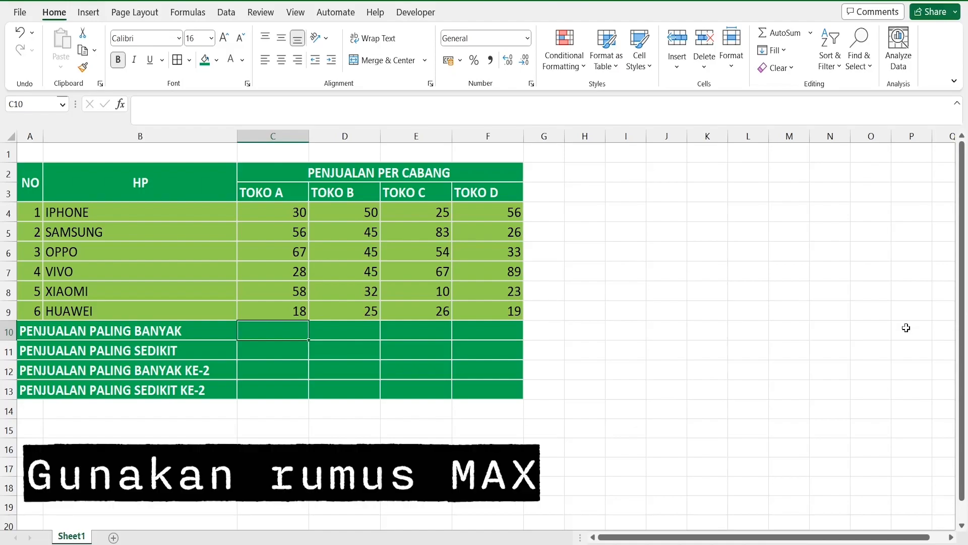
type("=M")
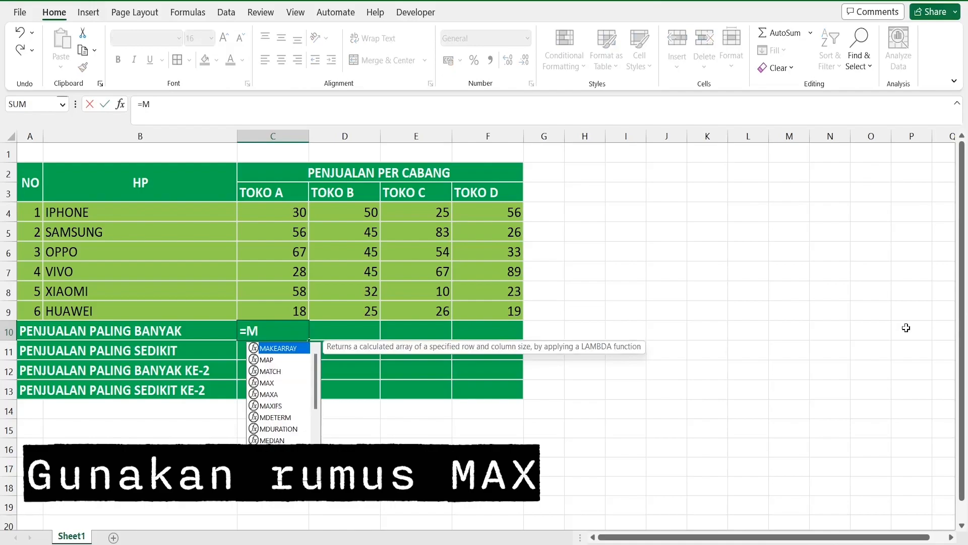
type("AX(")
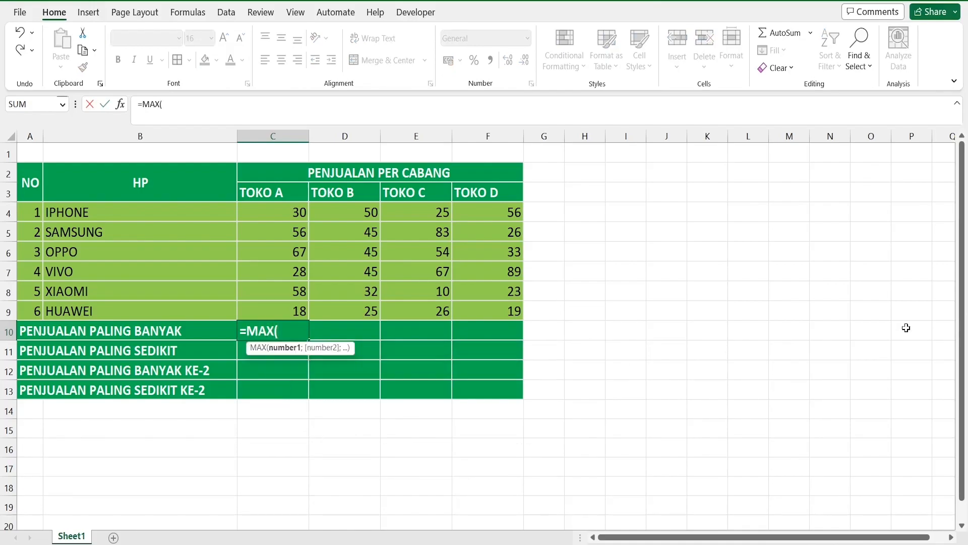
left_click(255, 214)
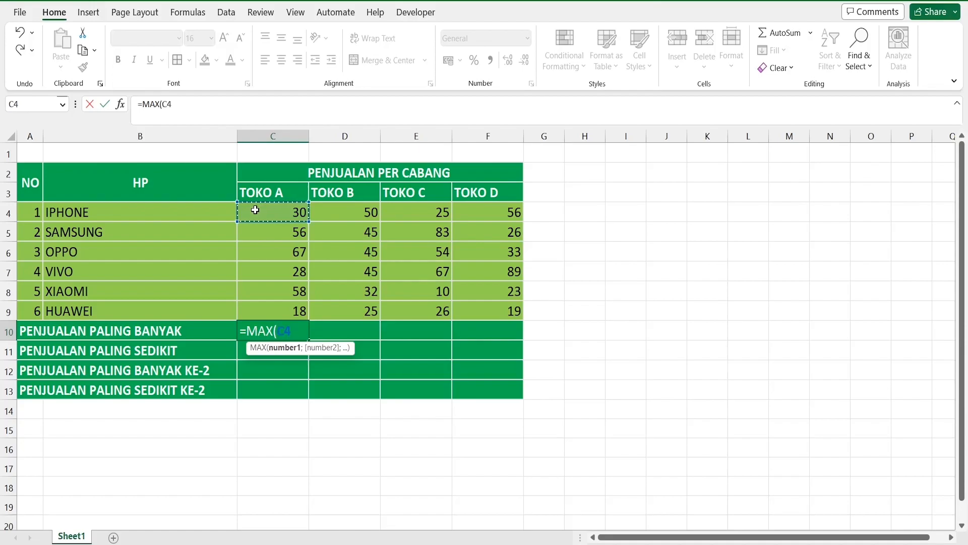
left_click_drag(255, 212, 258, 312)
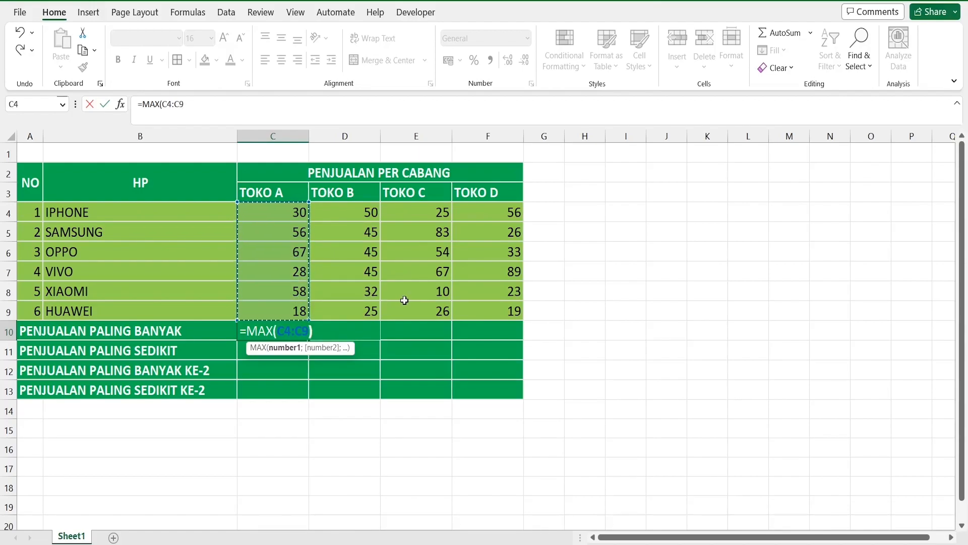
type(")")
key("Return")
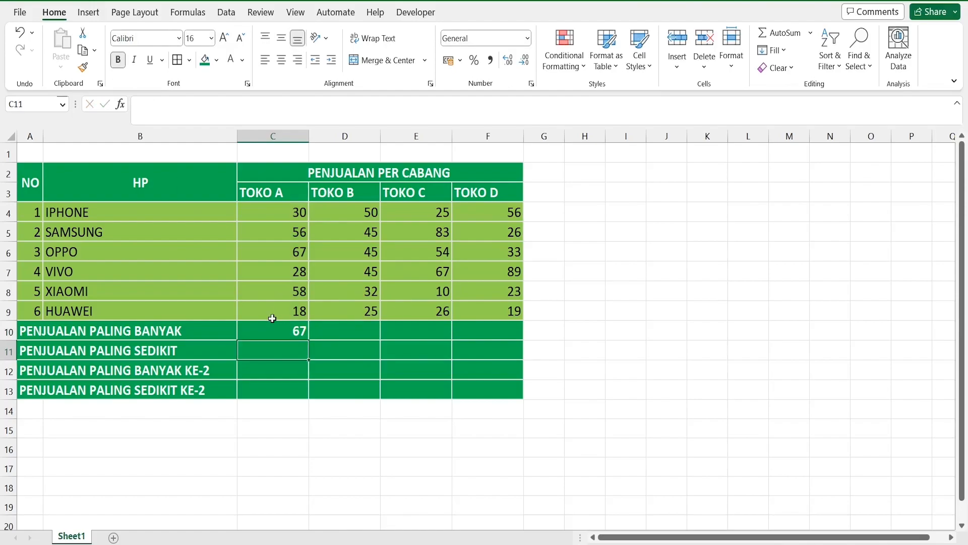
- Check the MAX result in C10 against the TOKO A sales figures above it
left_click(254, 331)
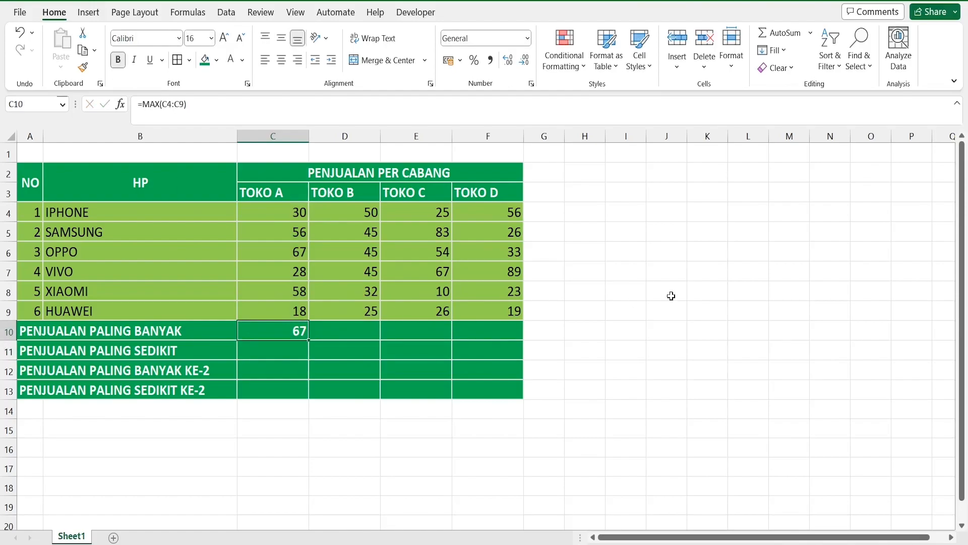
key("Up")
key("Up")
key("Up")
key("Up")
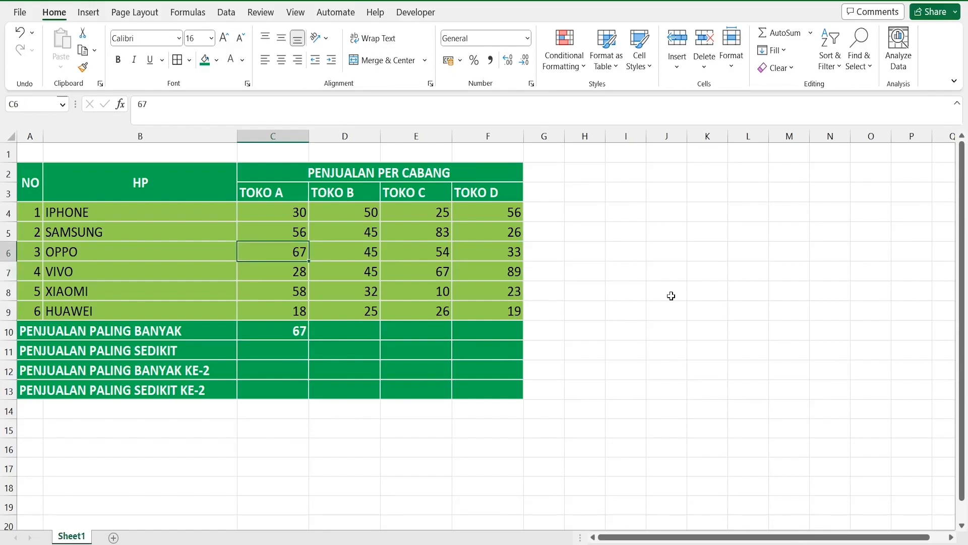
key("Down")
key("Up")
key("Down")
key("Down")
key("Down")
key("Down")
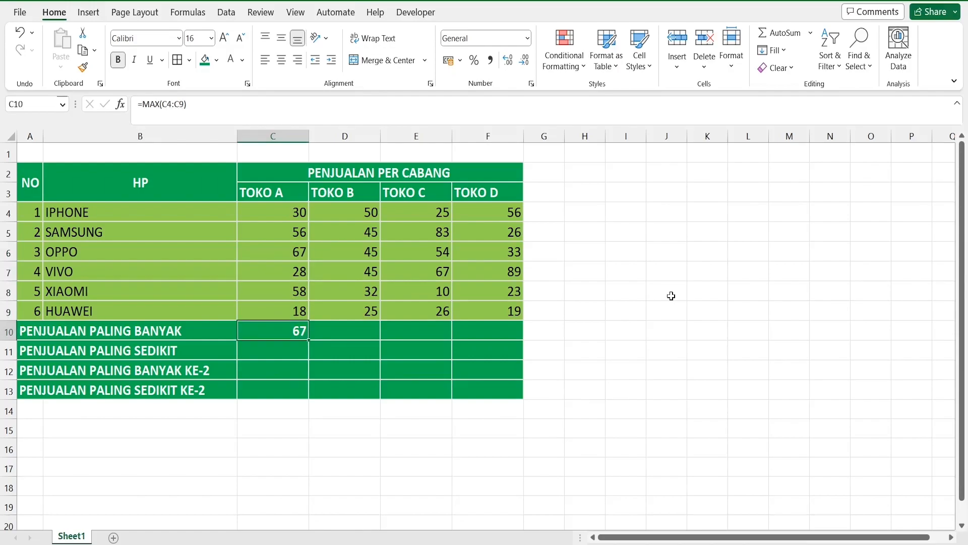
- Enter =MIN(C4:C9) in C11 to find the lowest TOKO A sales in the PENJUALAN PALING SEDIKIT row
key("Down")
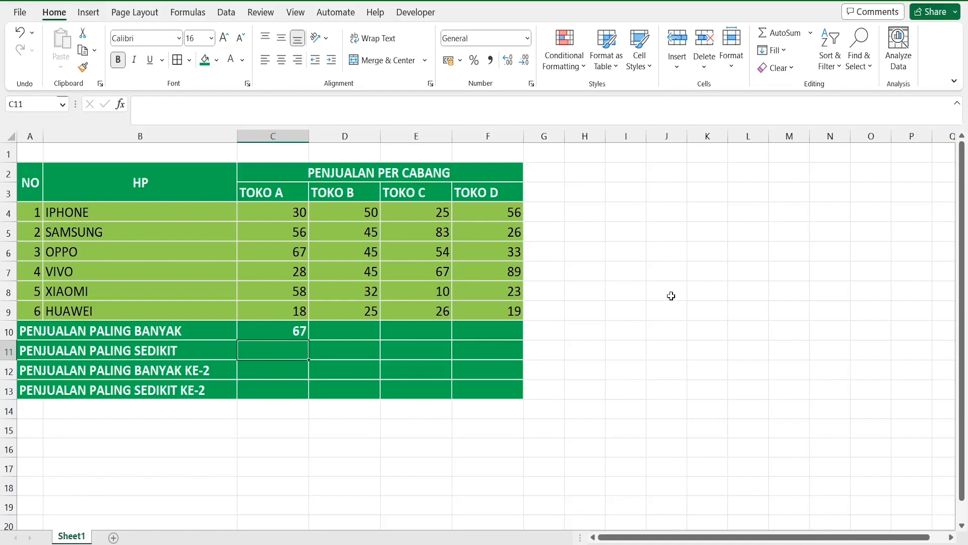
type("=")
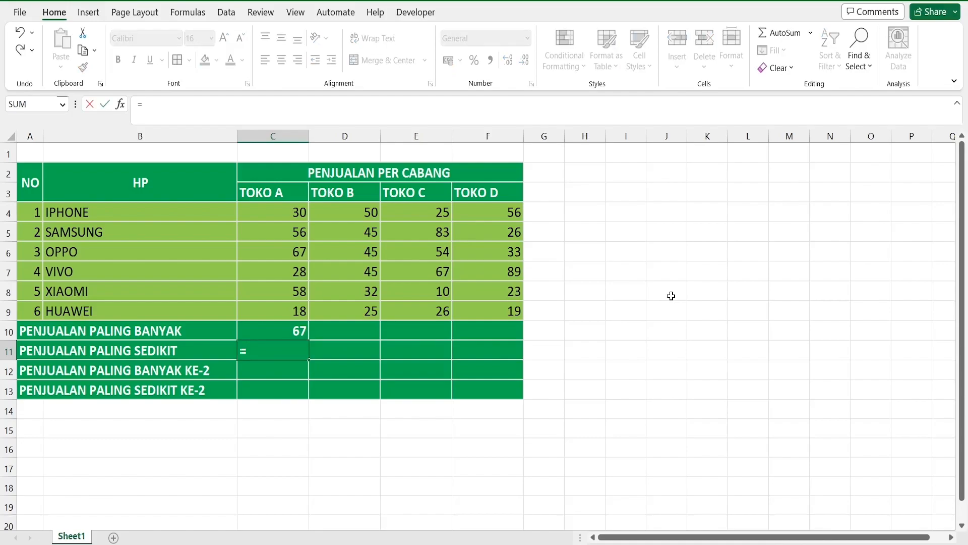
type("MIN(")
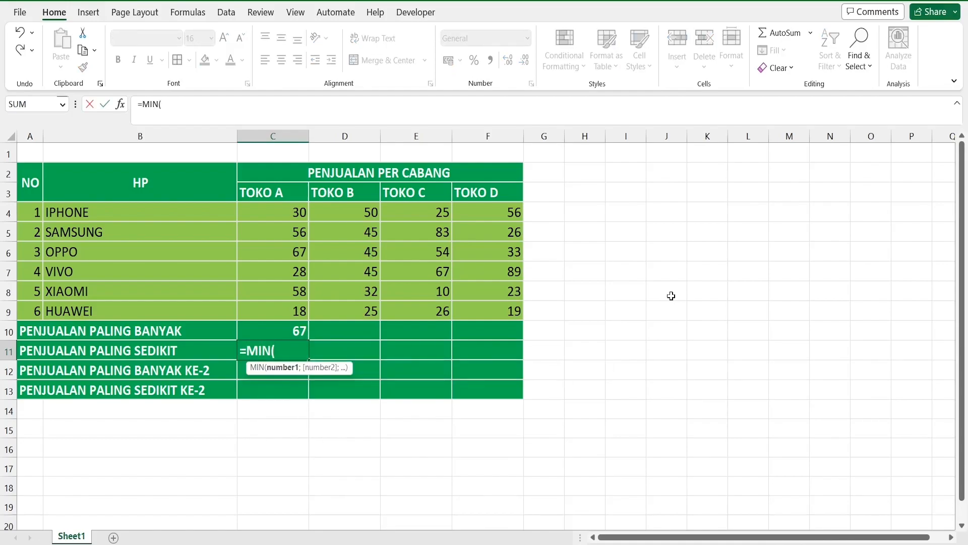
left_click(257, 211)
left_click_drag(258, 211, 262, 307)
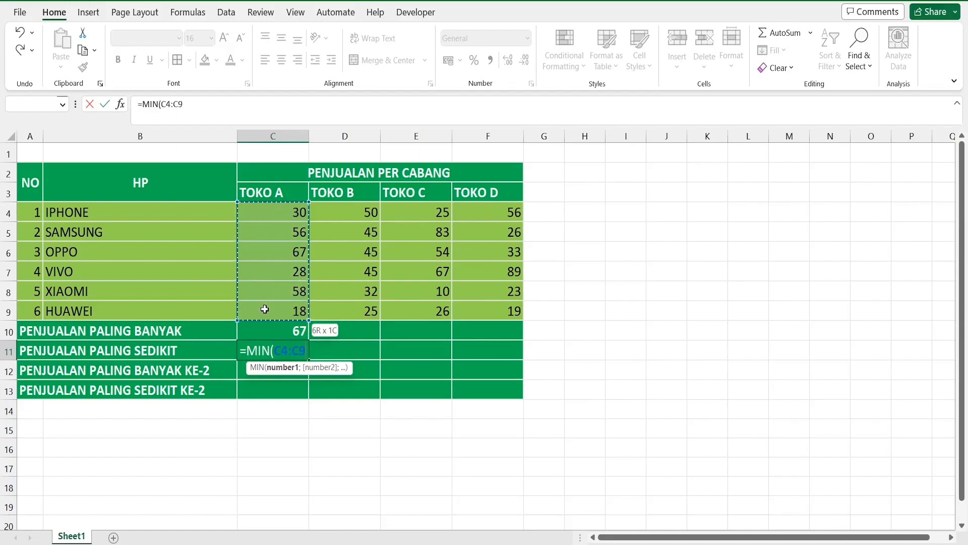
key("Return")
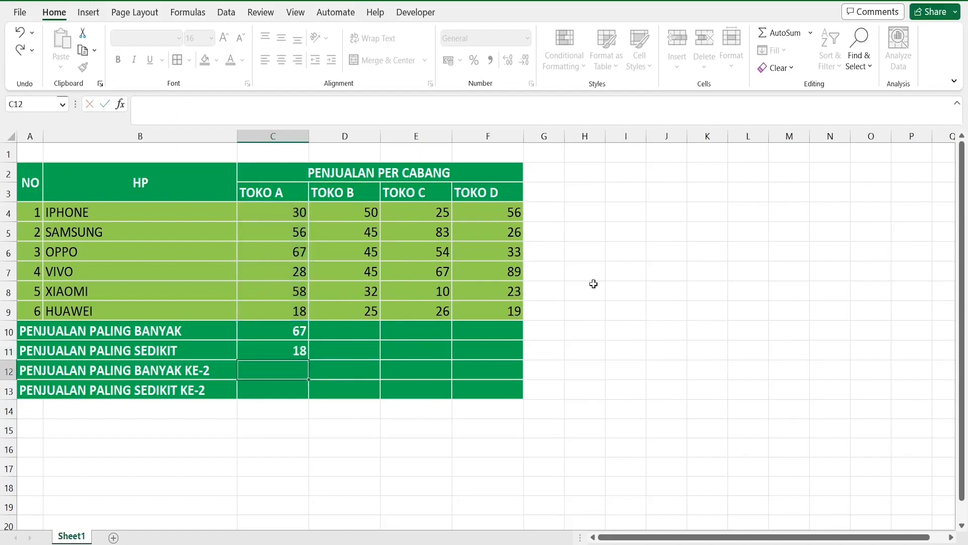
- Compare the MIN and MAX results in C10:C11 with the matching TOKO A sales figures in C4:C9
key("Up")
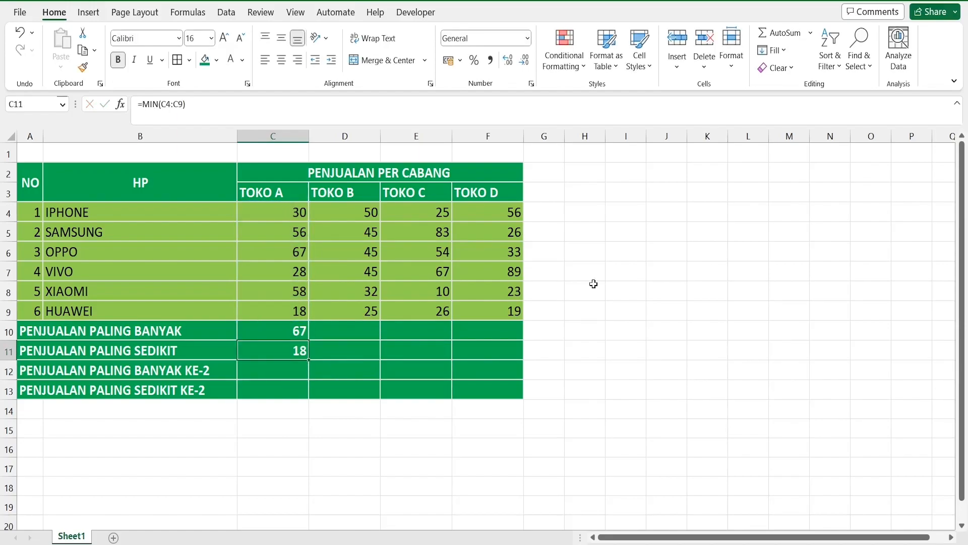
key("Up")
key("Up")
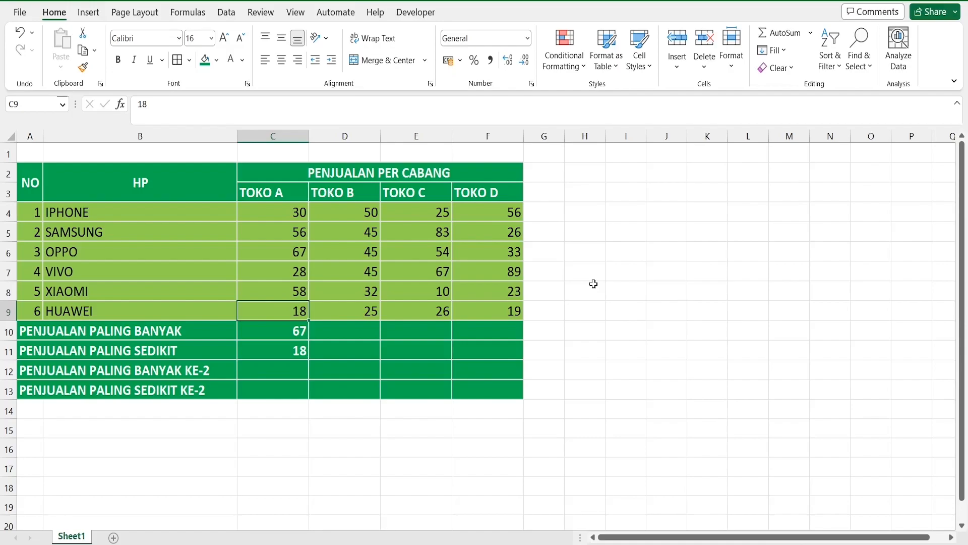
key("Down")
key("Down")
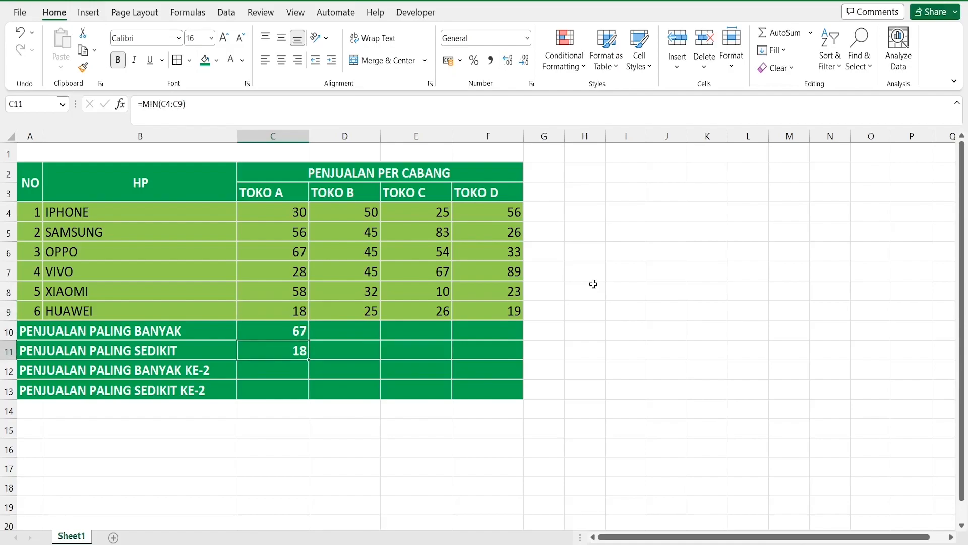
key("Up")
key("Up")
key("Up")
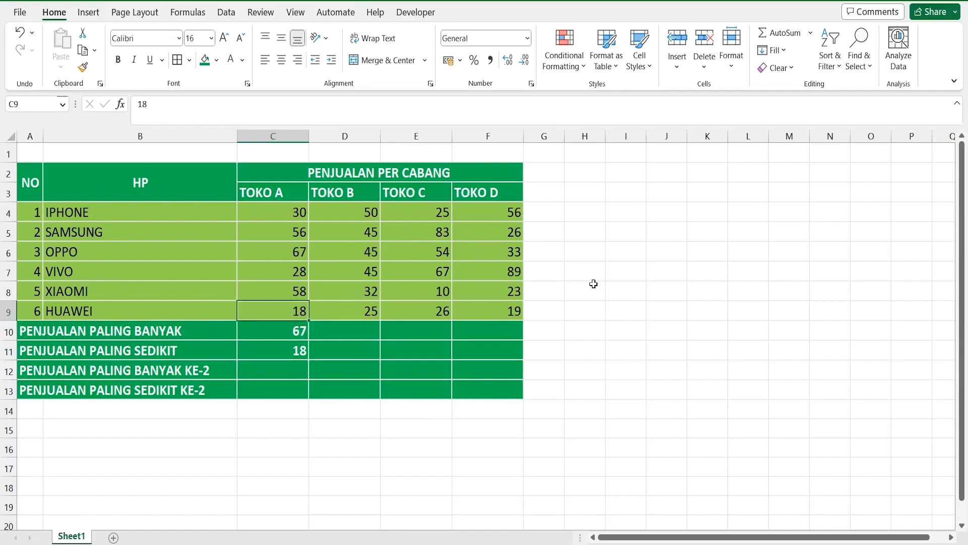
key("Up")
key("Up")
key("Up")
key("Up")
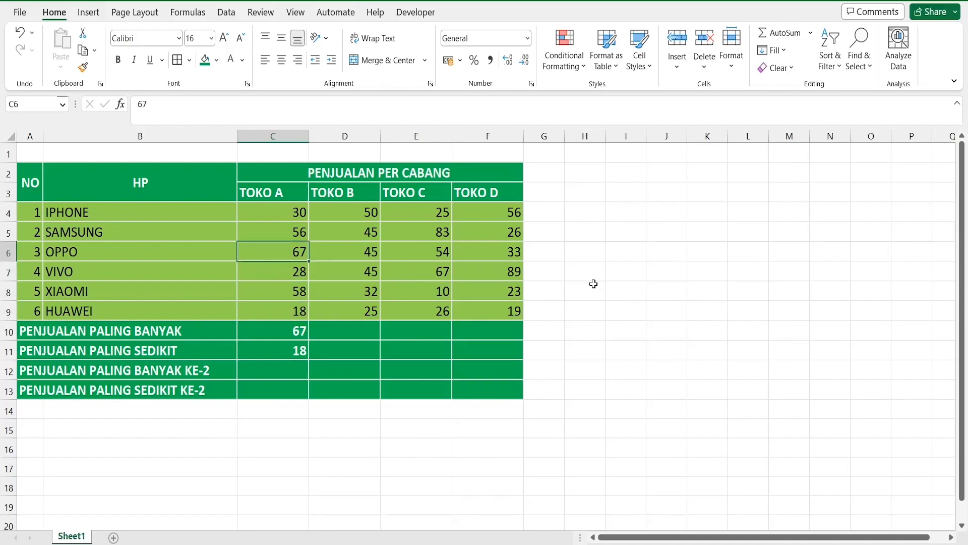
key("Down")
key("Down")
key("Down")
key("Down")
key("Down")
key("Down")
key("Down")
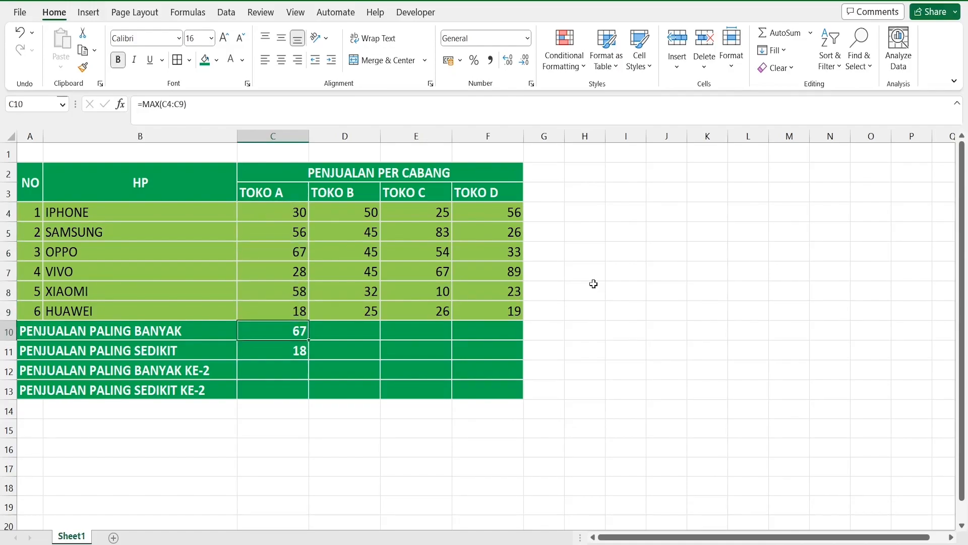
- Enter =LARGE(C4:C9;2) in C12 to find the second-highest TOKO A sales in the PENJUALAN PALING BANYAK KE-2 row
key("Down")
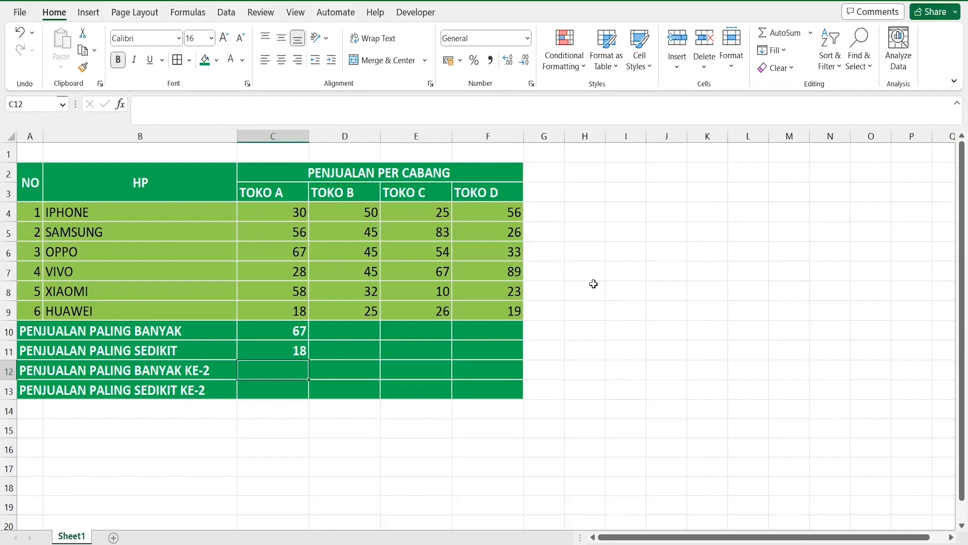
type("=")
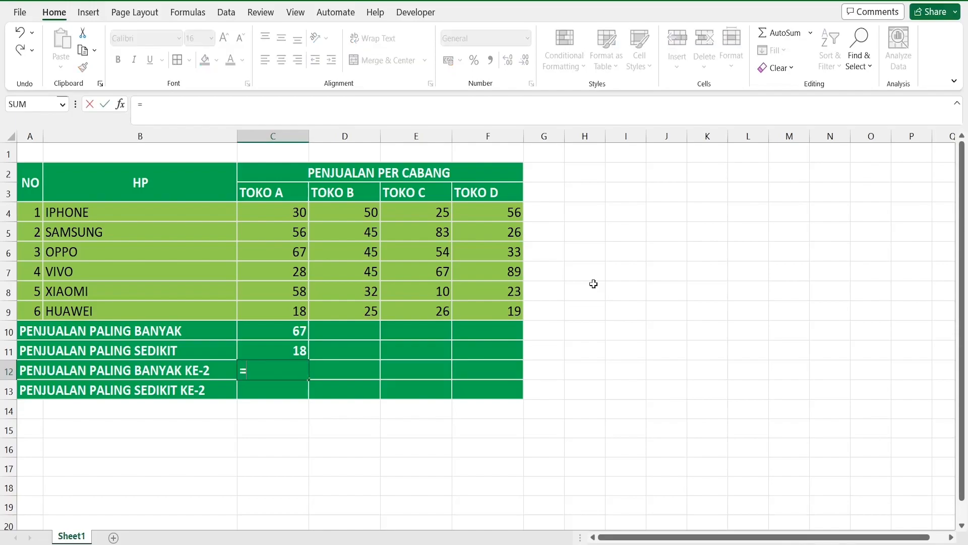
type("LARGE")
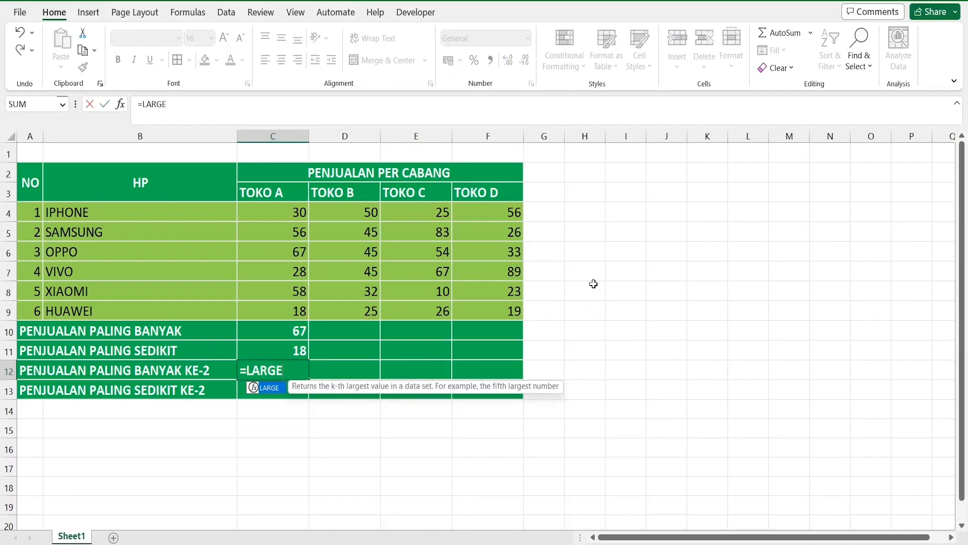
type("(")
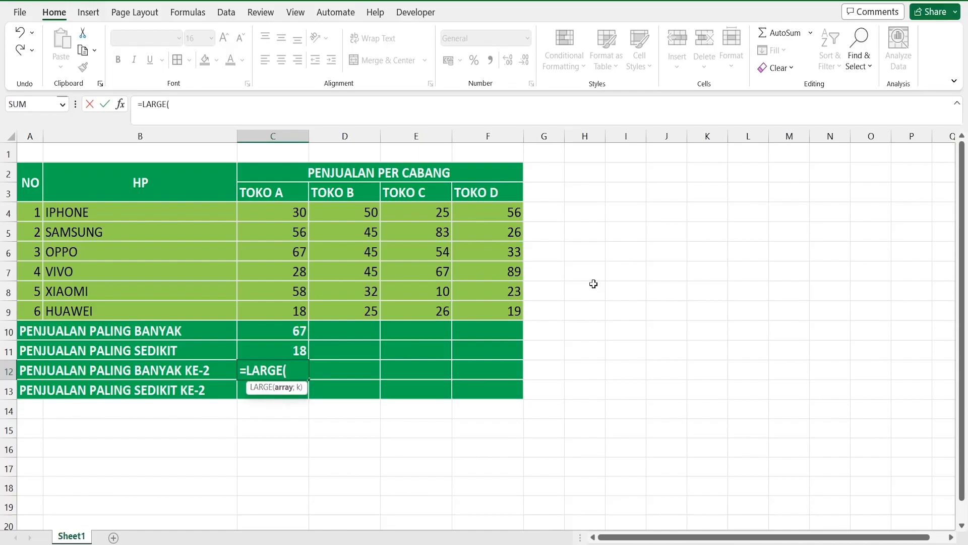
left_click(252, 218)
left_click_drag(252, 220, 252, 315)
type(";")
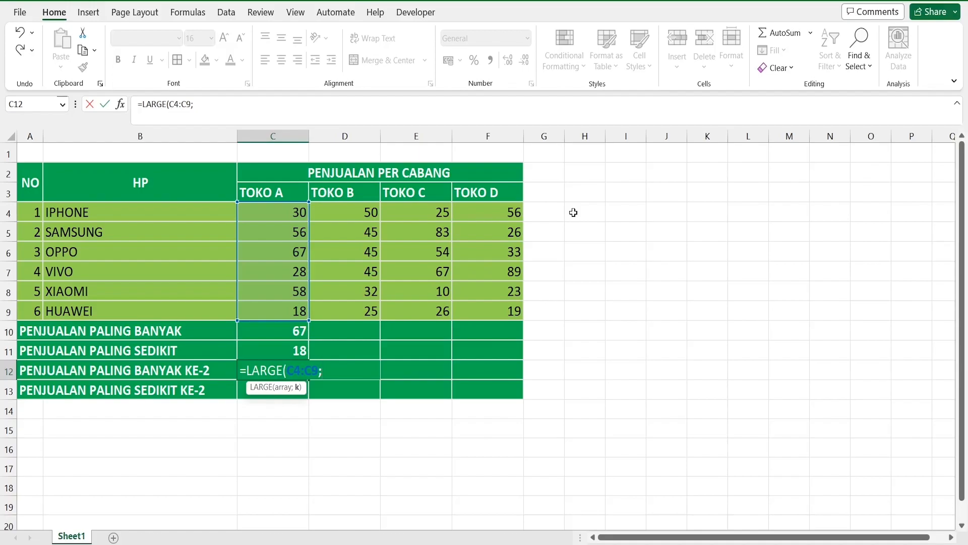
type("2)")
key("Return")
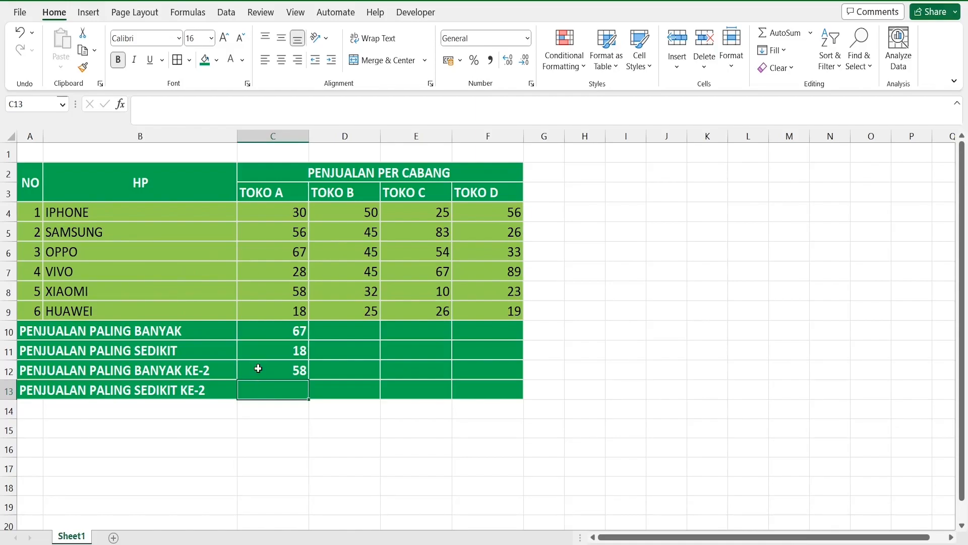
- Set XIAOMI's TOKO A sales in C8 to 50 and check the LARGE result in C12
left_click(258, 369)
left_click(259, 291)
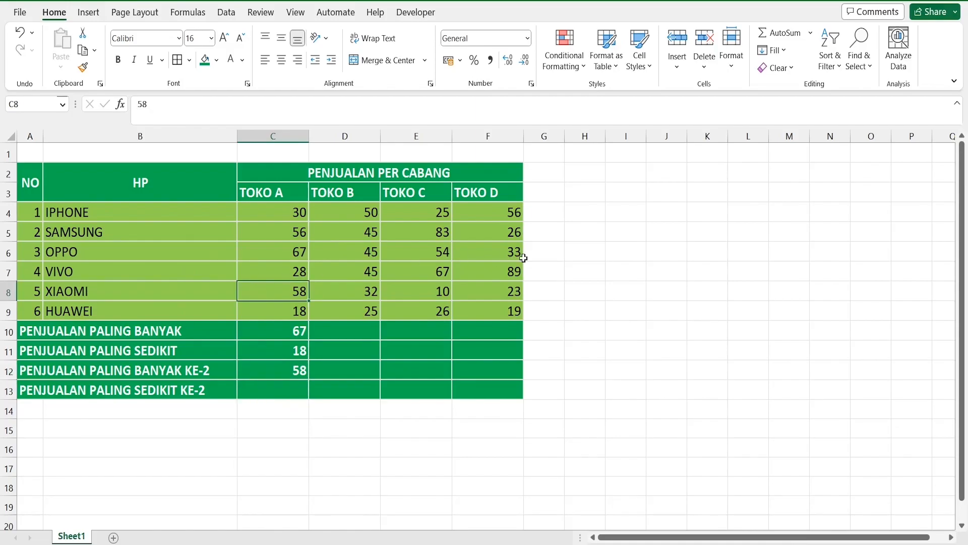
key("Up")
key("Up")
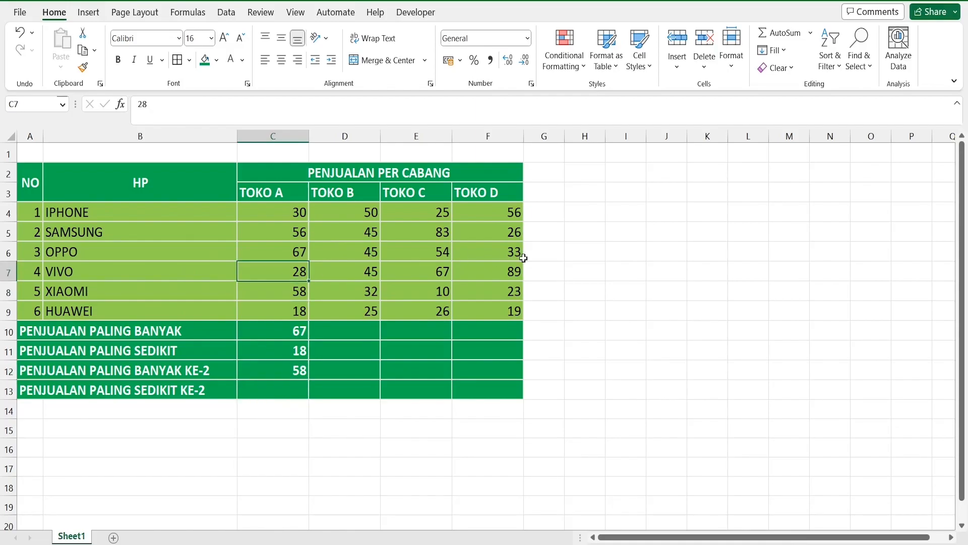
key("Down")
key("Down")
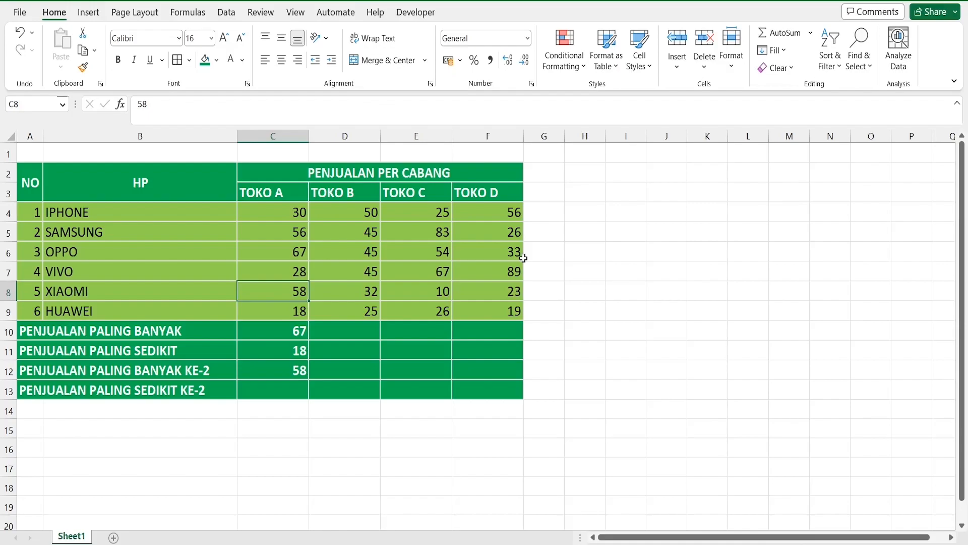
type("50")
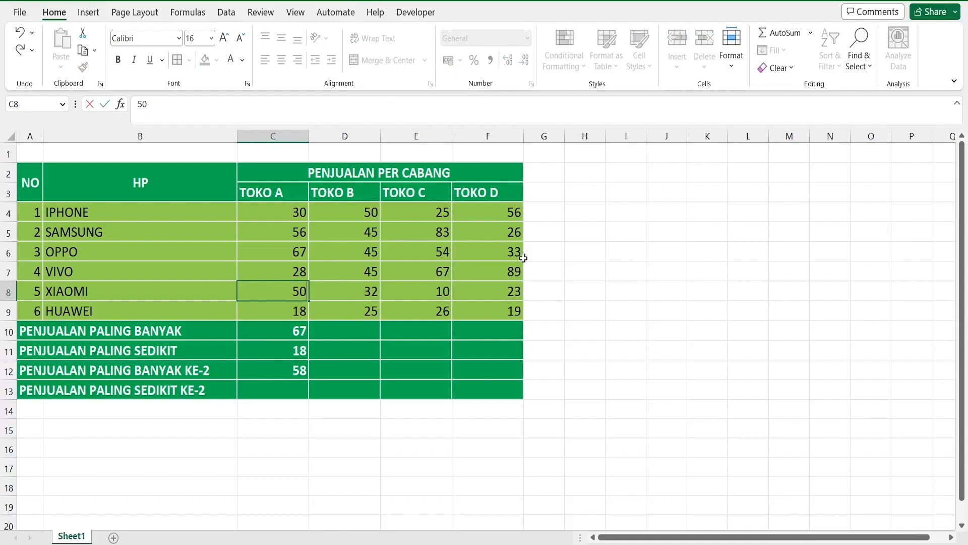
key("Return")
key("Down")
key("Down")
key("Down")
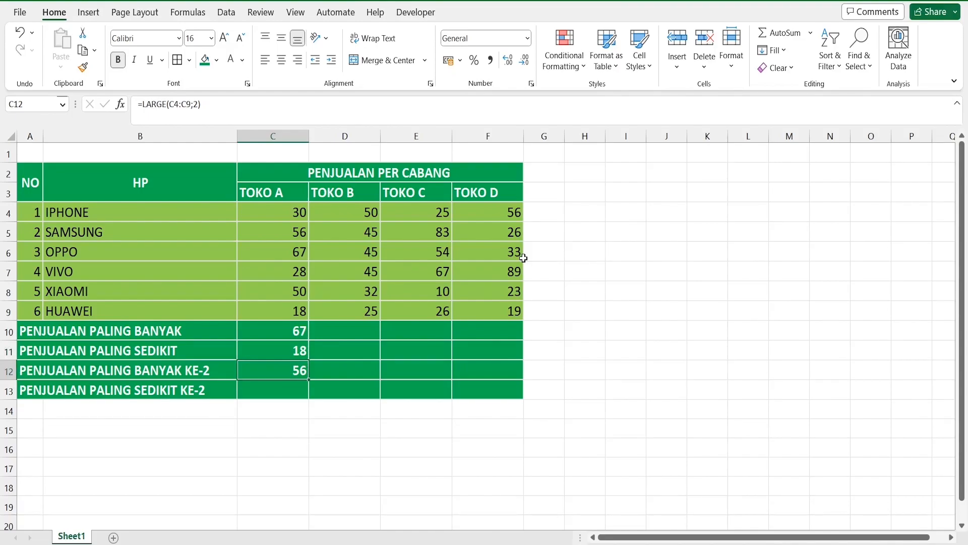
- Compare the LARGE result in C12 with the TOKO A sales figures in C4:C9
key("Up")
key("Up")
key("Up")
key("Up")
key("Up")
key("Up")
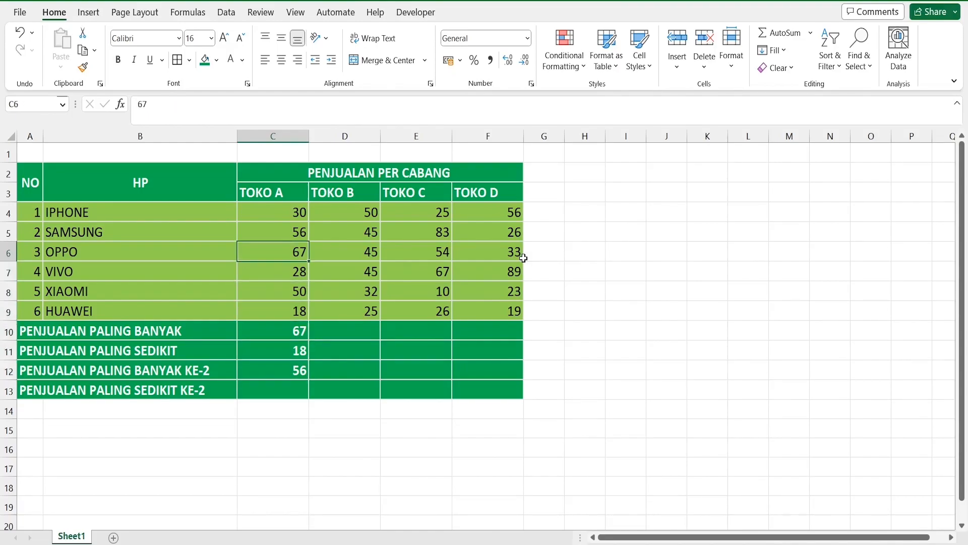
key("Up")
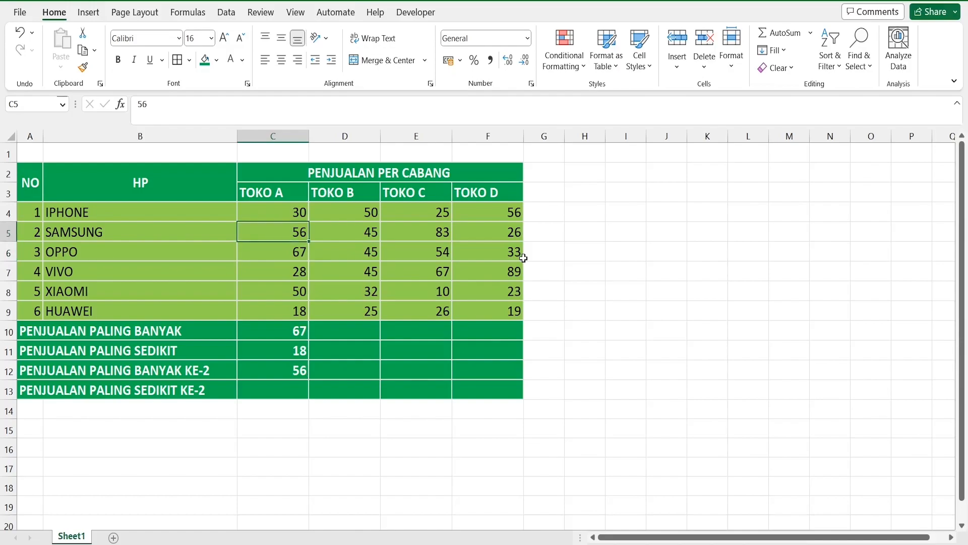
key("Up")
key("Down")
key("Down")
key("Down")
key("Down")
key("Down")
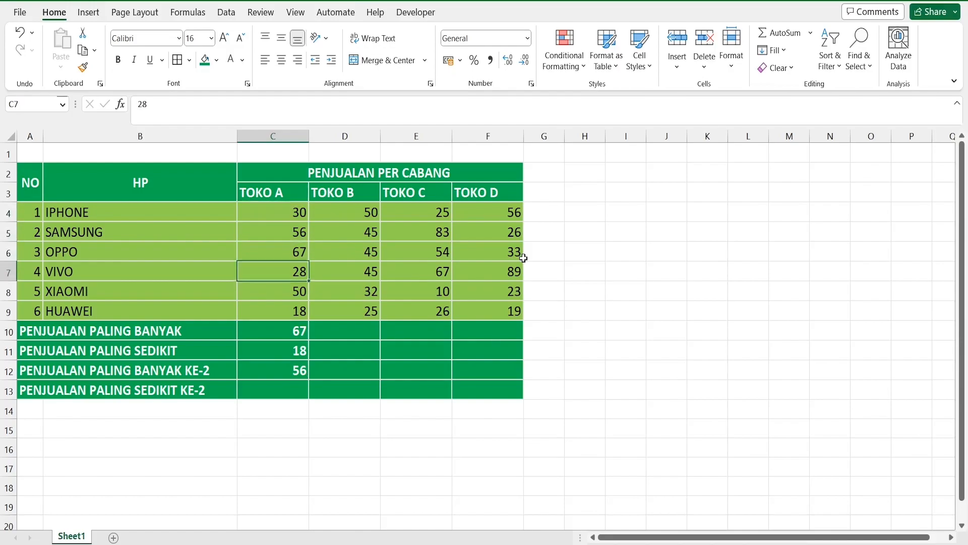
key("Down")
key("Down")
key("Down")
- Enter =SMALL(C4:C9;2) in C13 to find the second-lowest TOKO A sales in the PENJUALAN PALING SEDIKIT KE-2 row
key("Down")
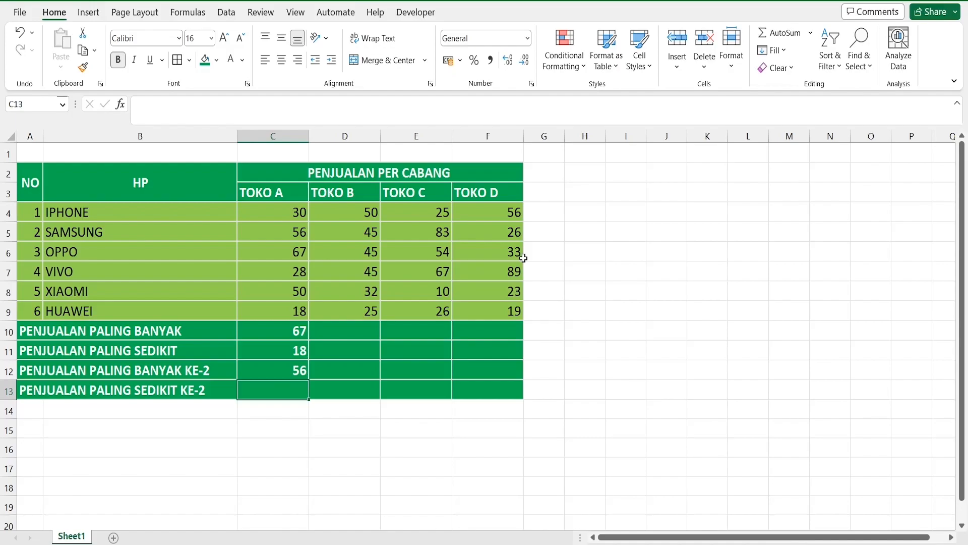
type("=")
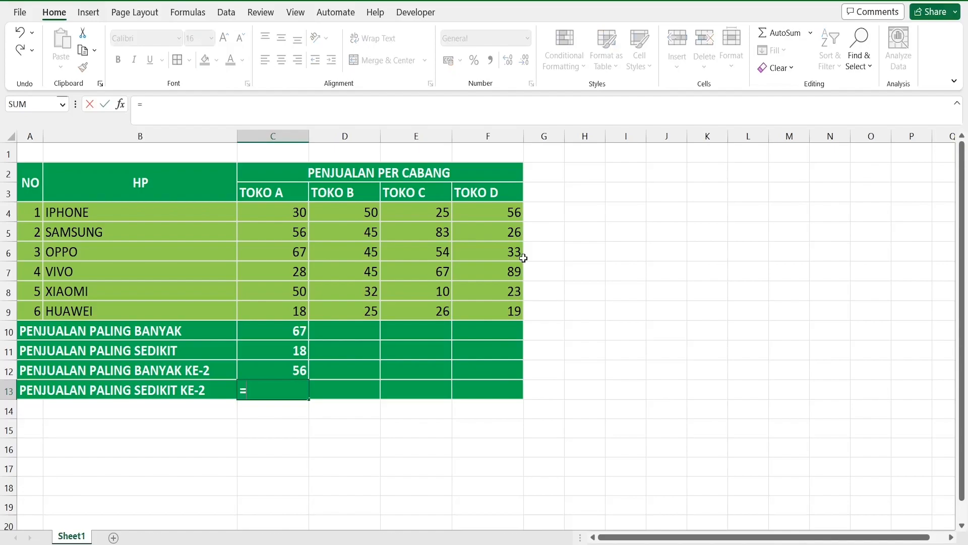
type("SMALL(")
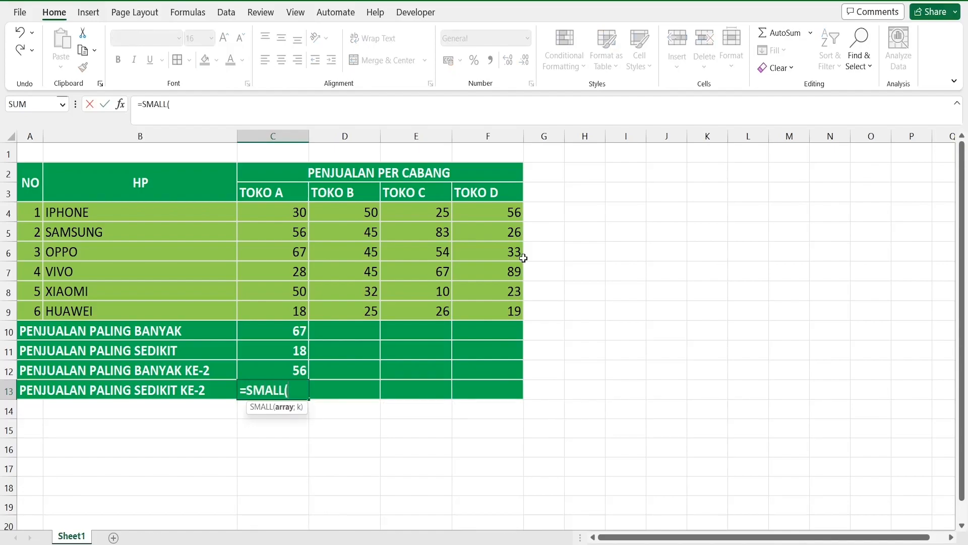
left_click(254, 212)
left_click_drag(255, 212, 250, 312)
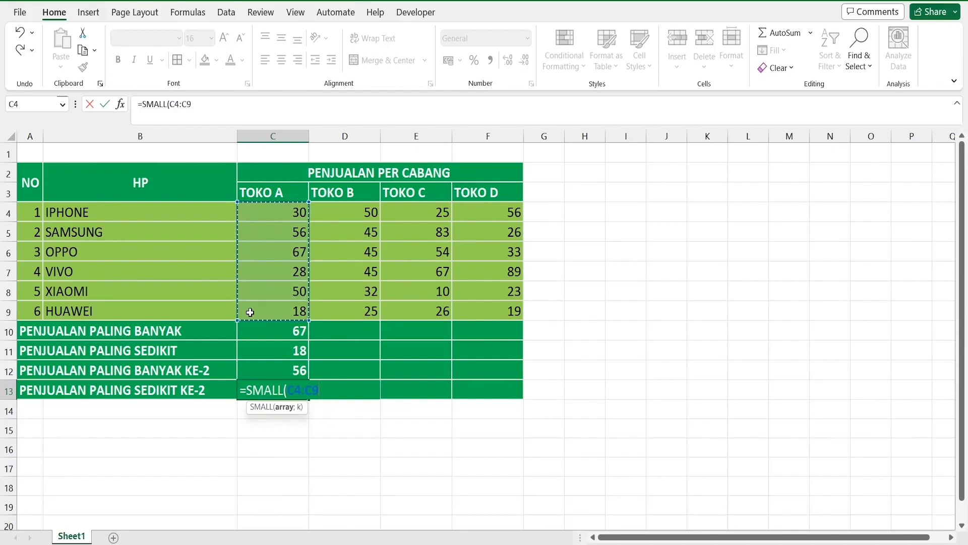
type(";")
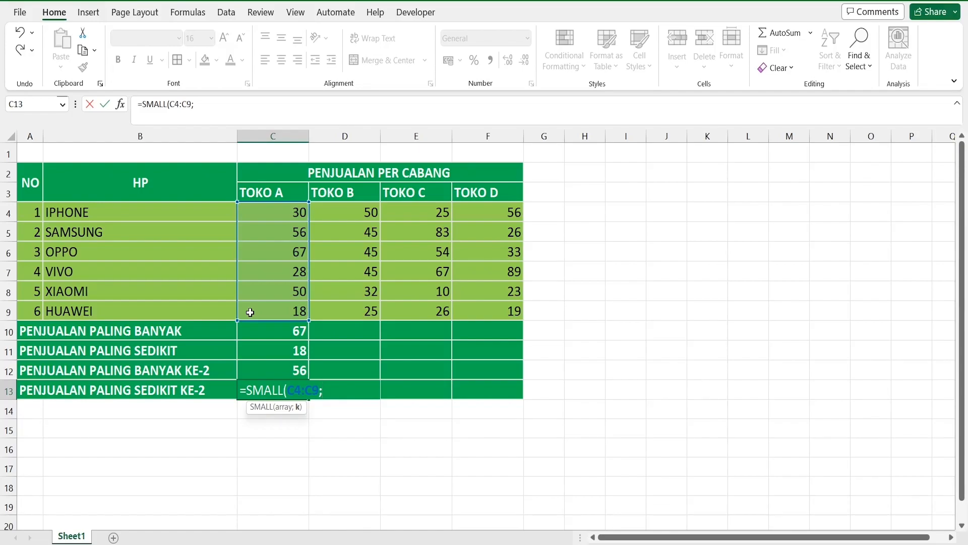
type("2)")
key("Return")
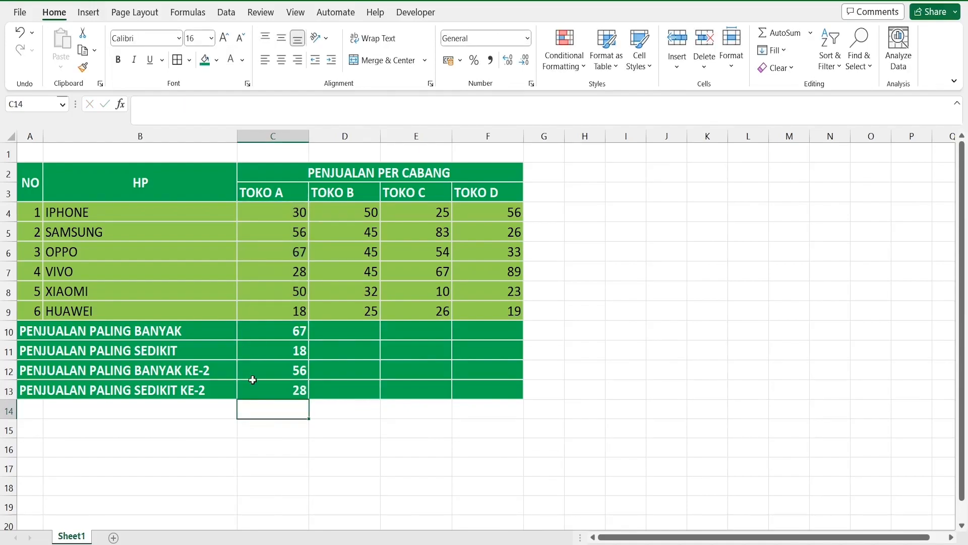
- Check the SMALL result in C13 against the VIVO, XIAOMI and HUAWEI sales of TOKO A
left_click(263, 391)
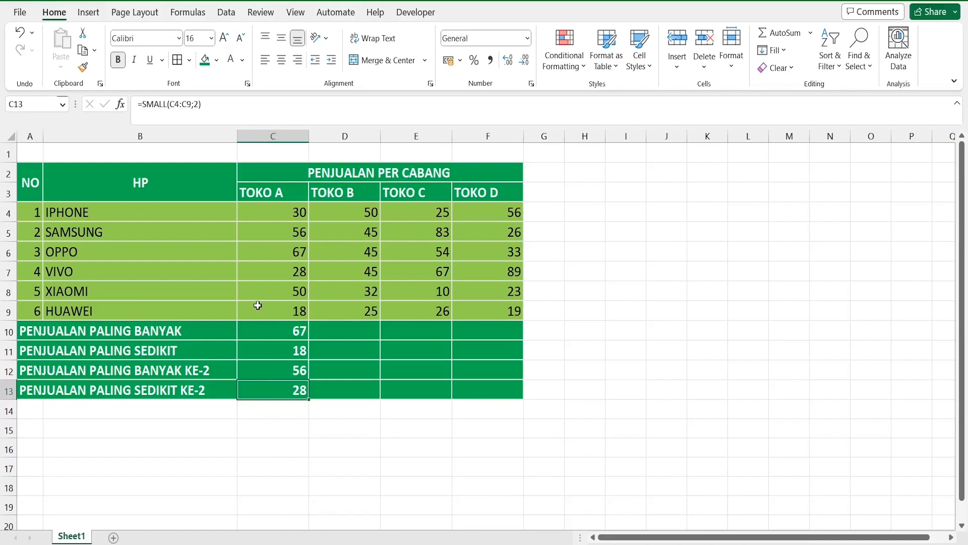
left_click(270, 271)
key("Down")
key("Down")
key("Down")
key("Down")
key("Up")
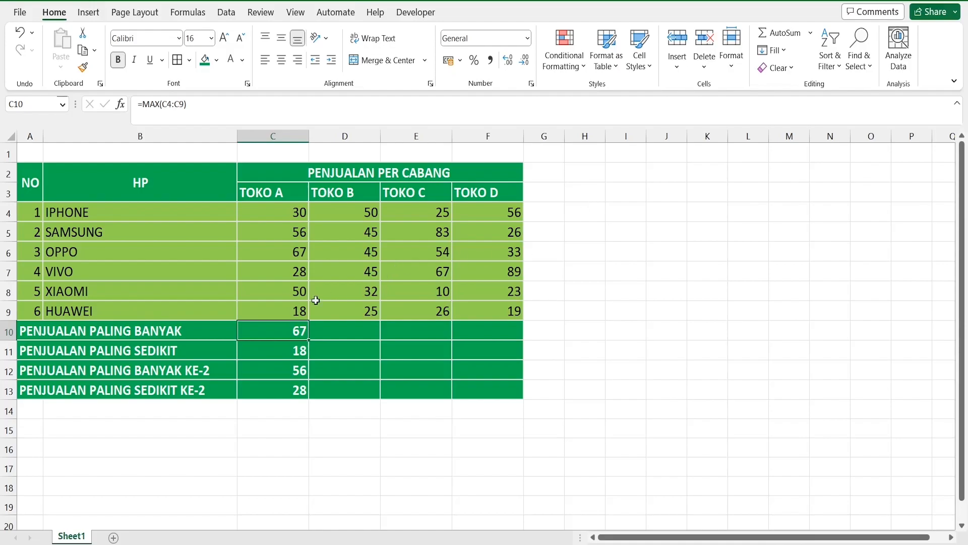
- Fill the four TOKO A formulas in C10:C13 across to the TOKO B, TOKO C and TOKO D columns through F13
left_click_drag(254, 338, 253, 391)
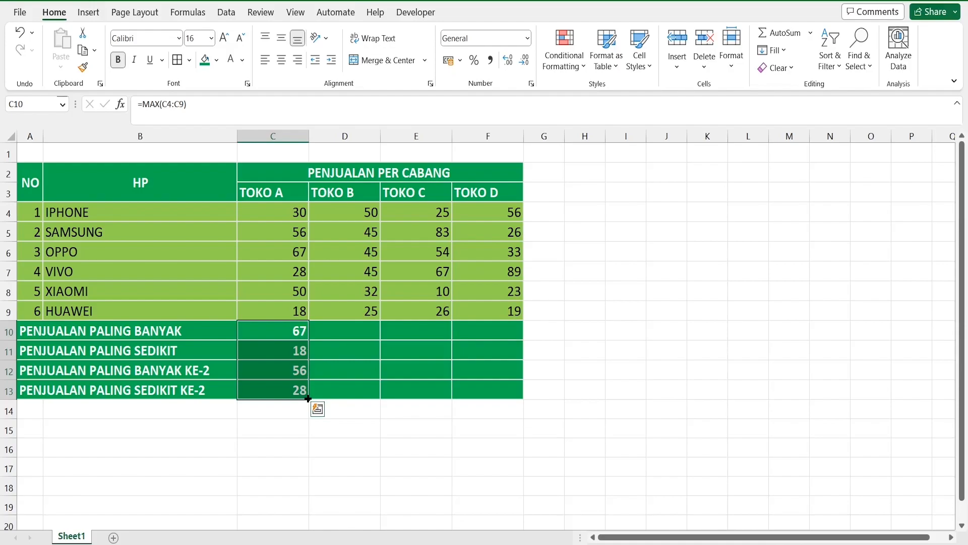
left_click_drag(308, 398, 512, 398)
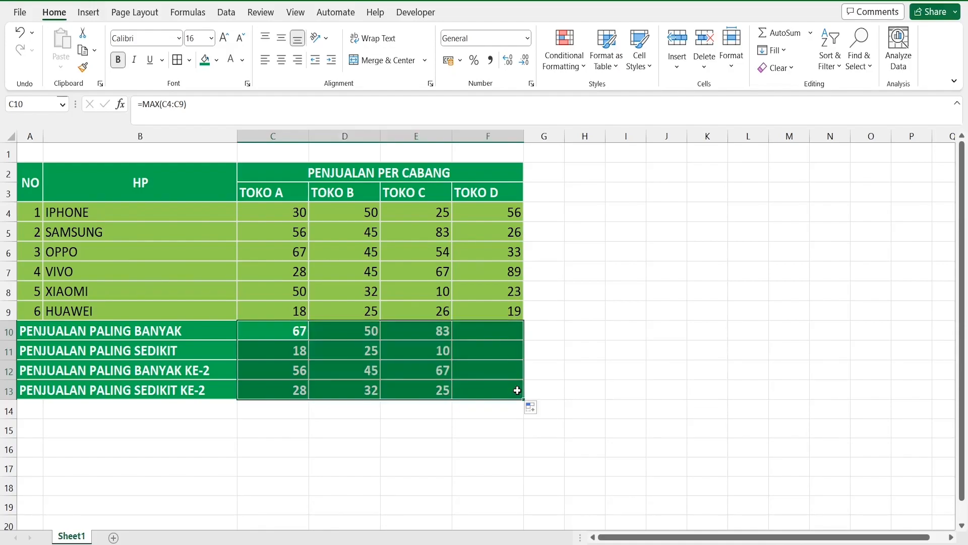
left_click(350, 336)
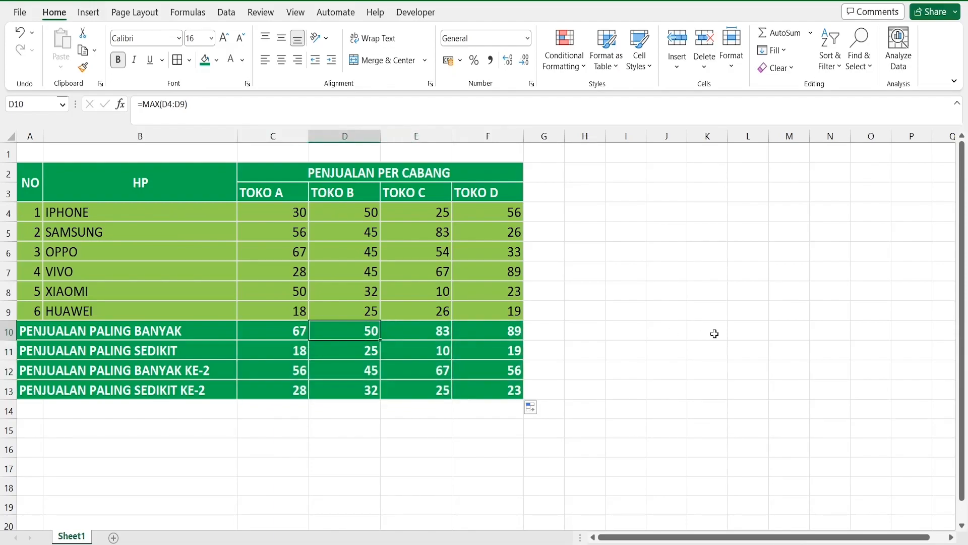